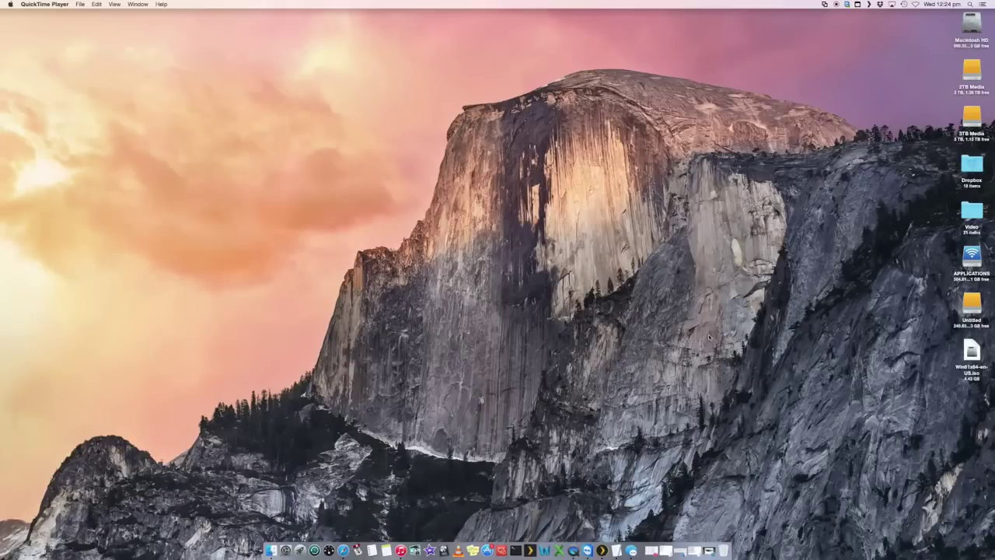
- Launch Boot Camp Assistant from Spotlight with 'bootcamp' and continue past the Introduction page
left_click(971, 366)
left_click(926, 365)
left_click(969, 6)
type("bootcamp")
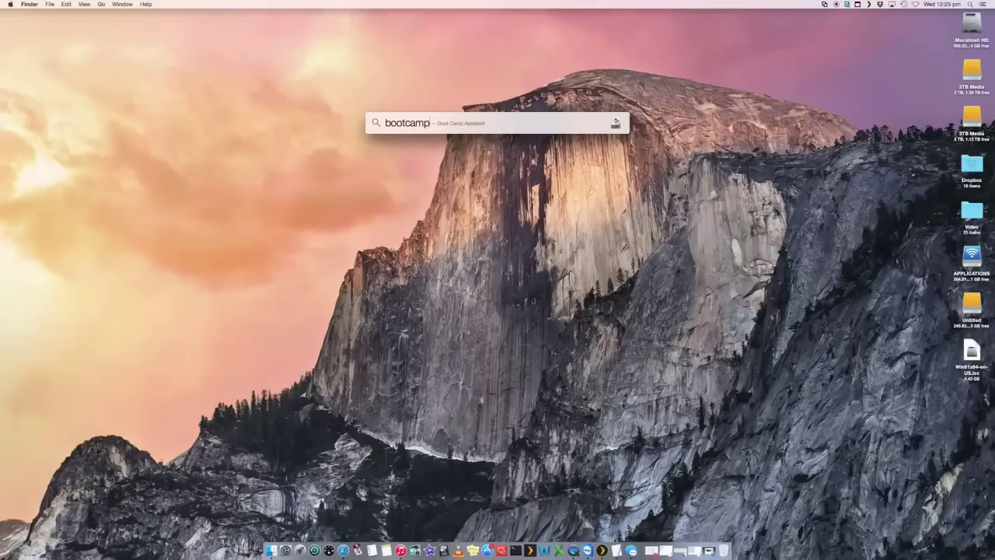
key("Return")
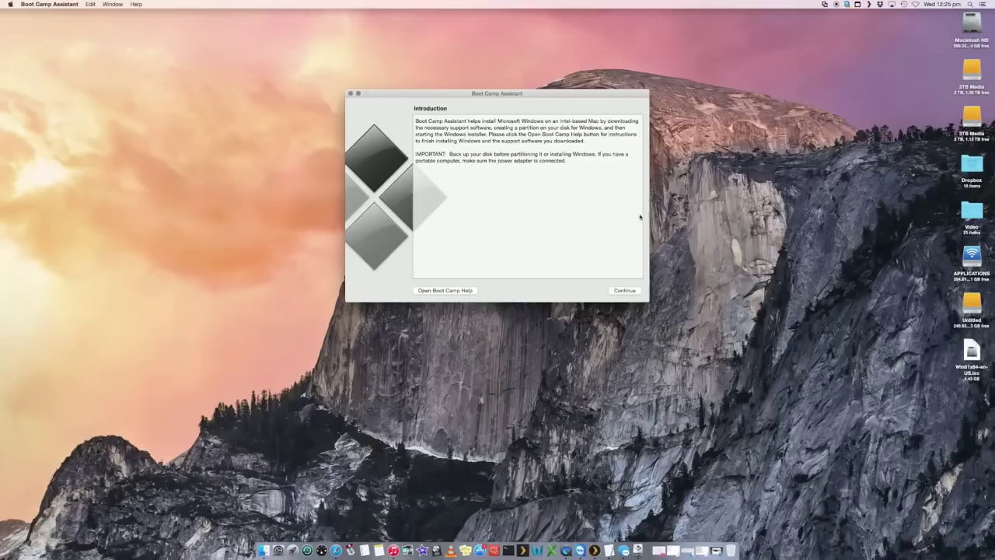
left_click(624, 291)
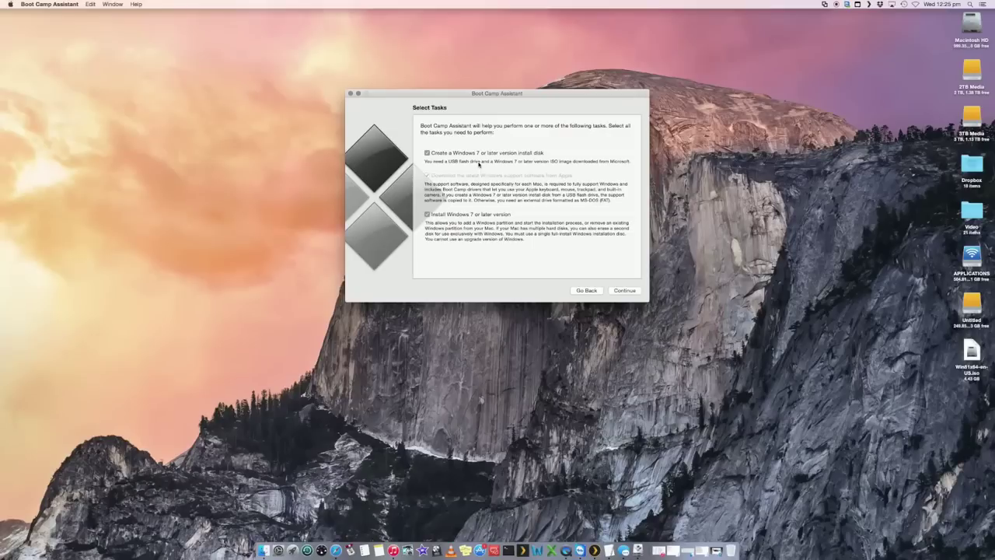
left_click(966, 307)
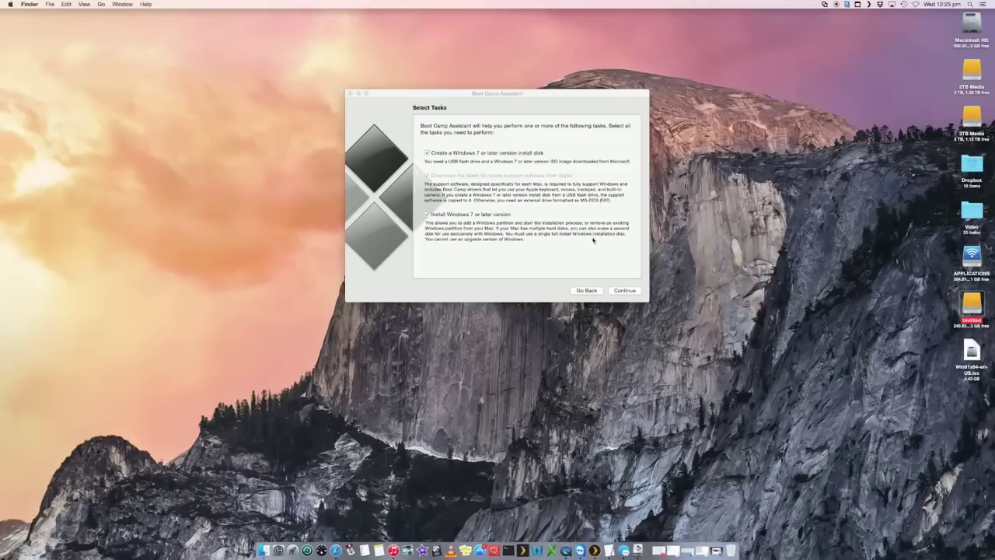
left_click(542, 246)
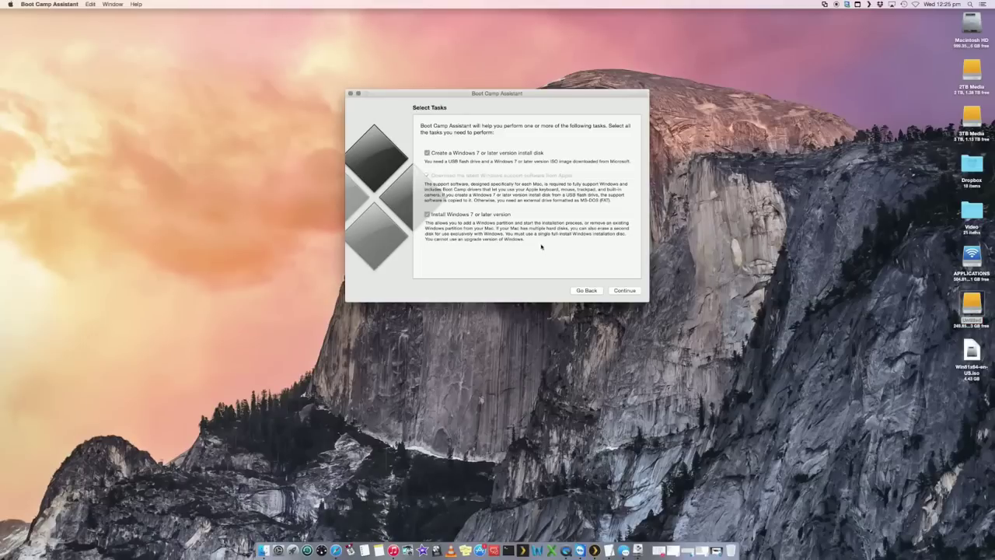
- Pick Win81x64-en-US.iso from the Desktop as the image, with WD 2500BMV External Media as destination
left_click(626, 292)
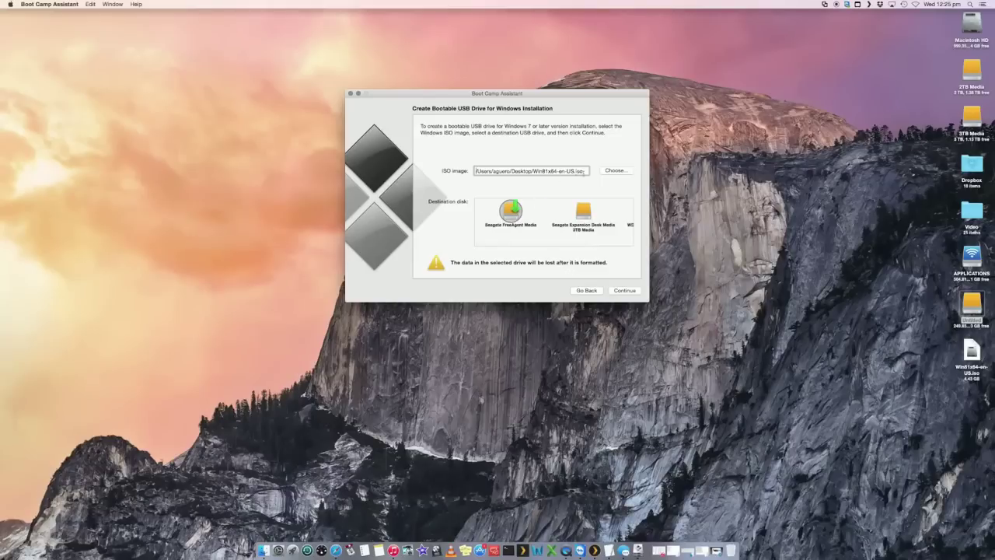
left_click(600, 171)
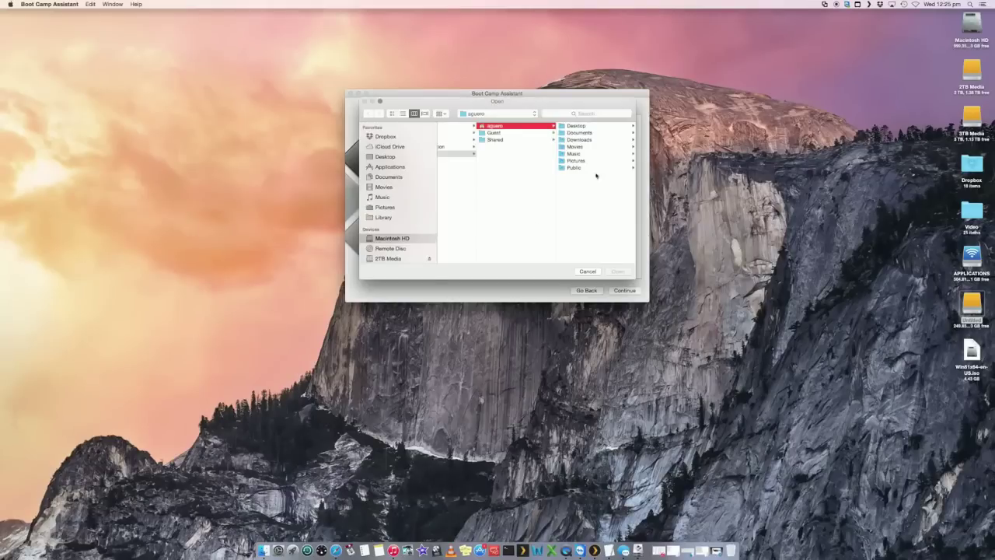
left_click(387, 157)
left_click(467, 140)
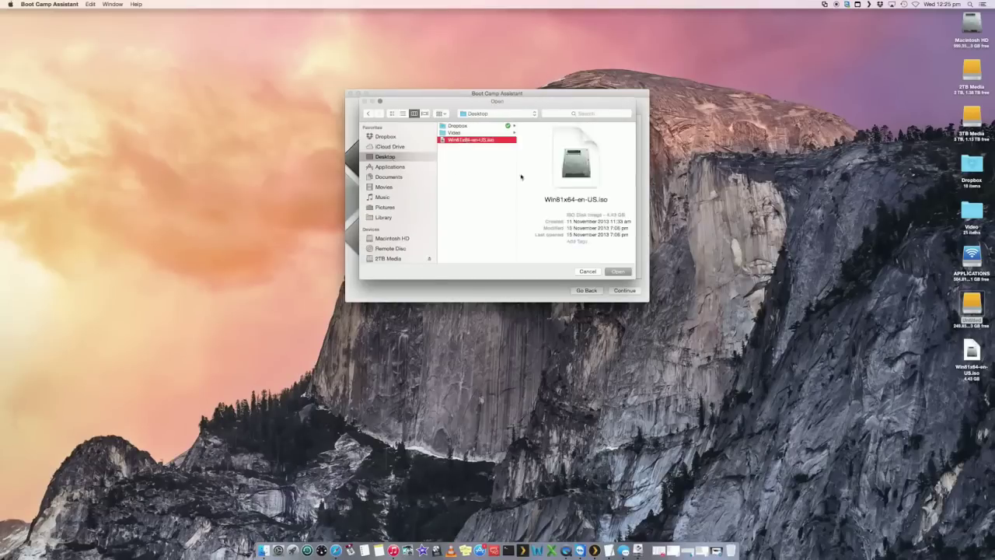
left_click(618, 272)
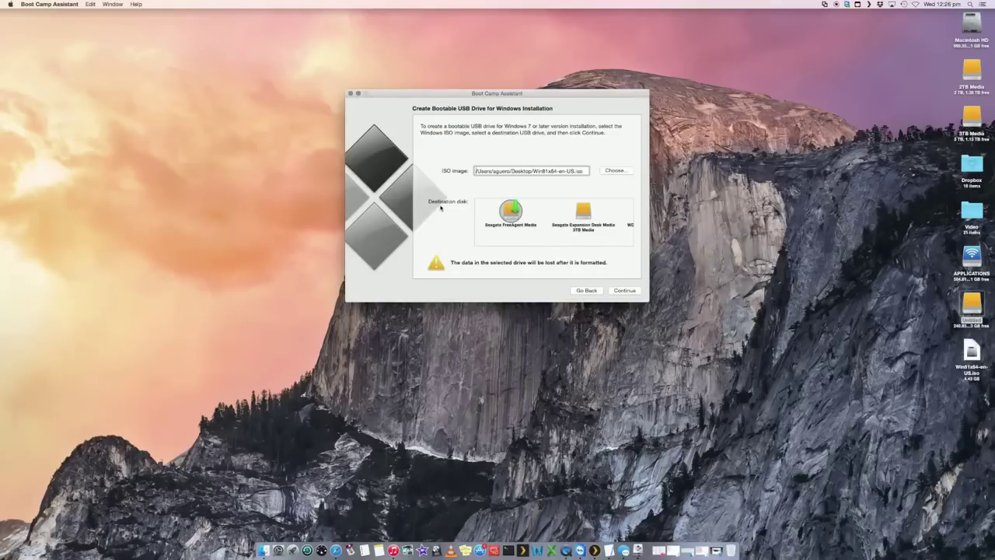
scroll(516, 223, "right", 5)
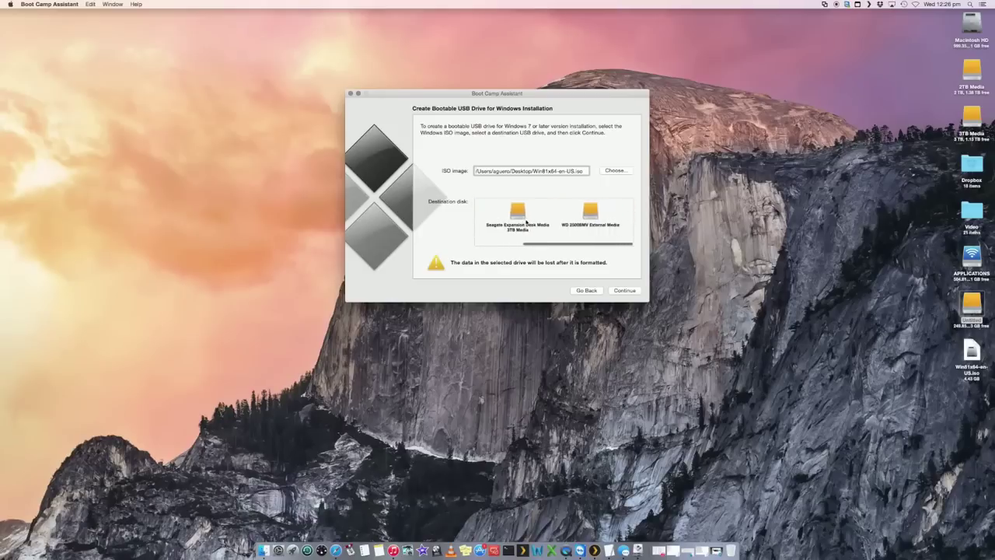
left_click(597, 215)
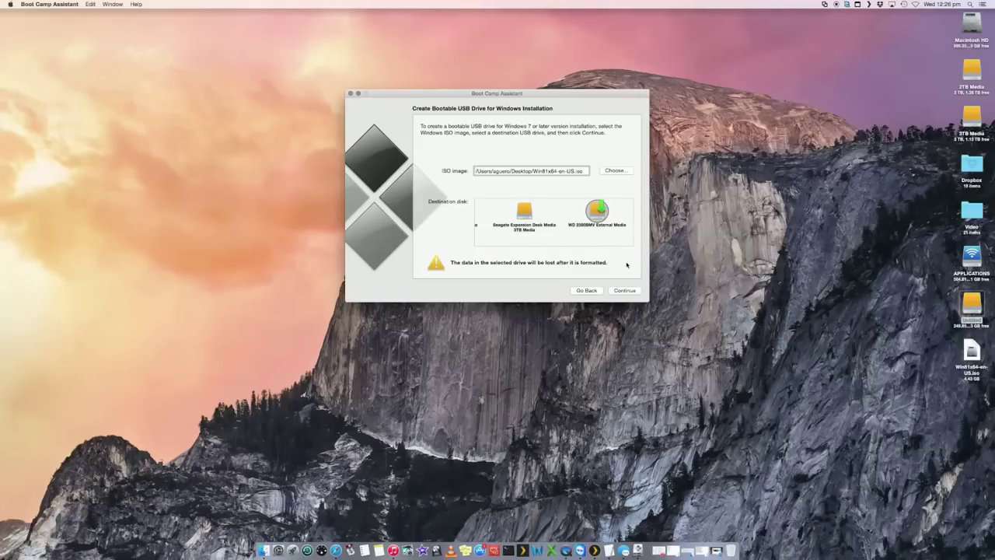
- Confirm erasing the USB drive and authorize the helper tool with the admin password
left_click(628, 290)
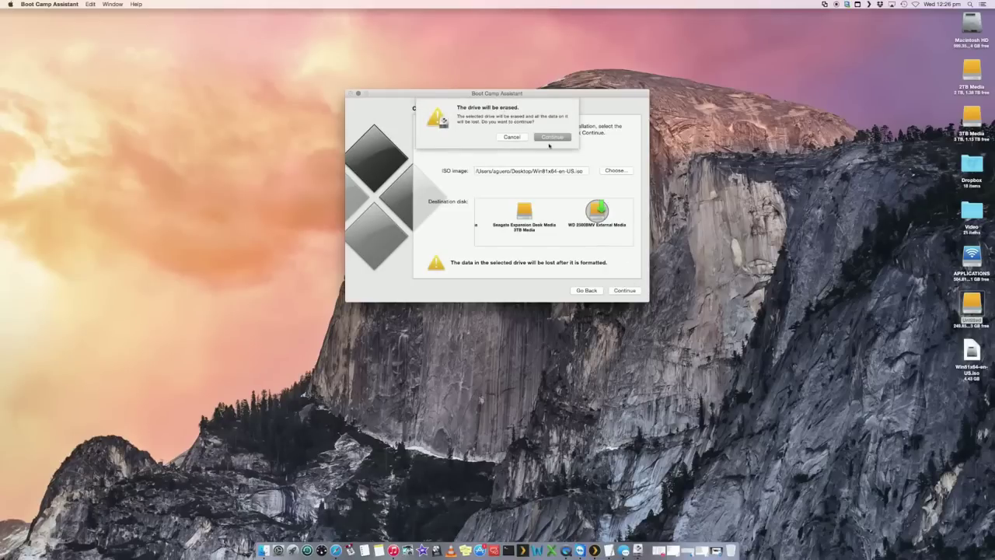
left_click(553, 137)
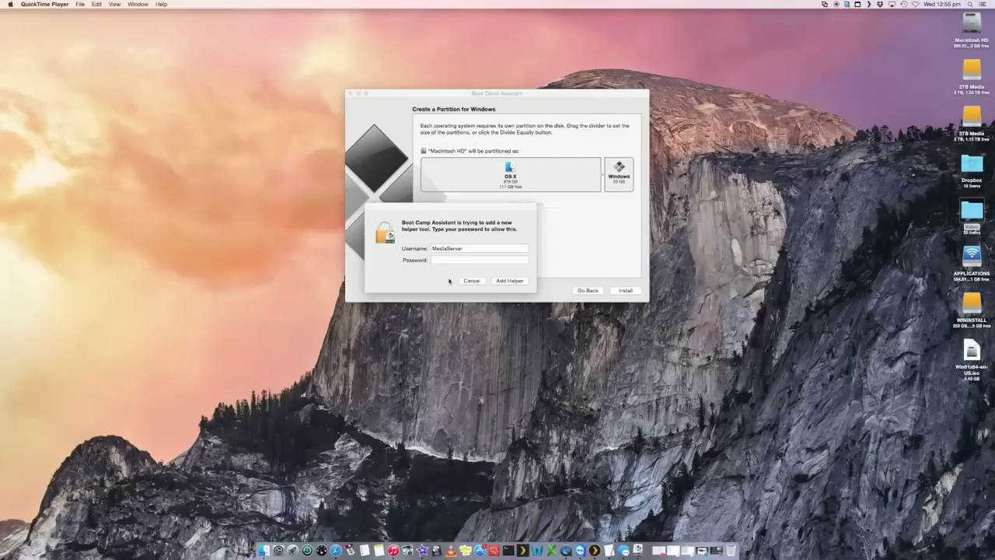
left_click(440, 258)
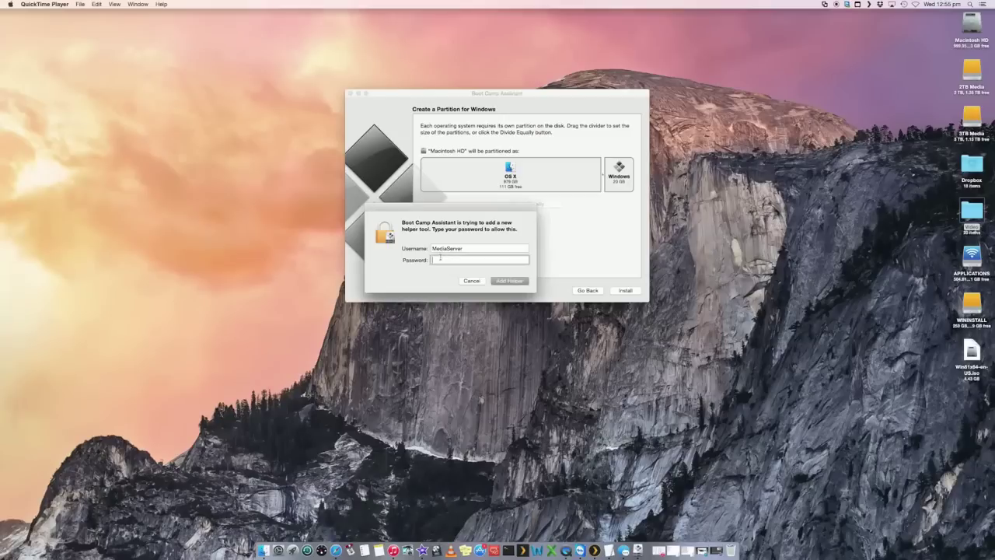
type("••••••")
key("Return")
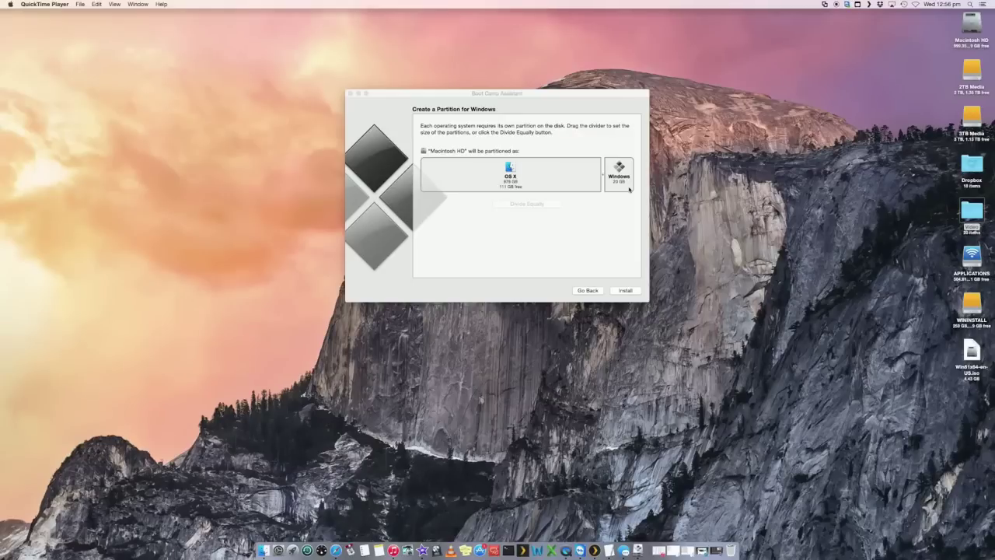
- Drag the OS X/Windows divider until the Windows partition is about 60 GB instead of 20 GB
left_click(586, 177)
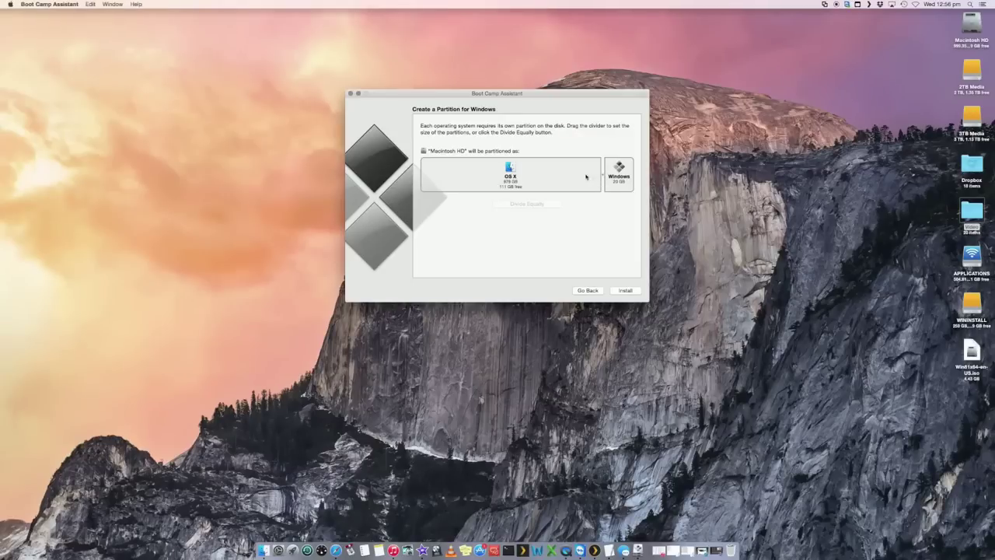
mouse_move(601, 176)
left_mouse_down()
mouse_move(577, 176)
mouse_move(597, 176)
left_mouse_up()
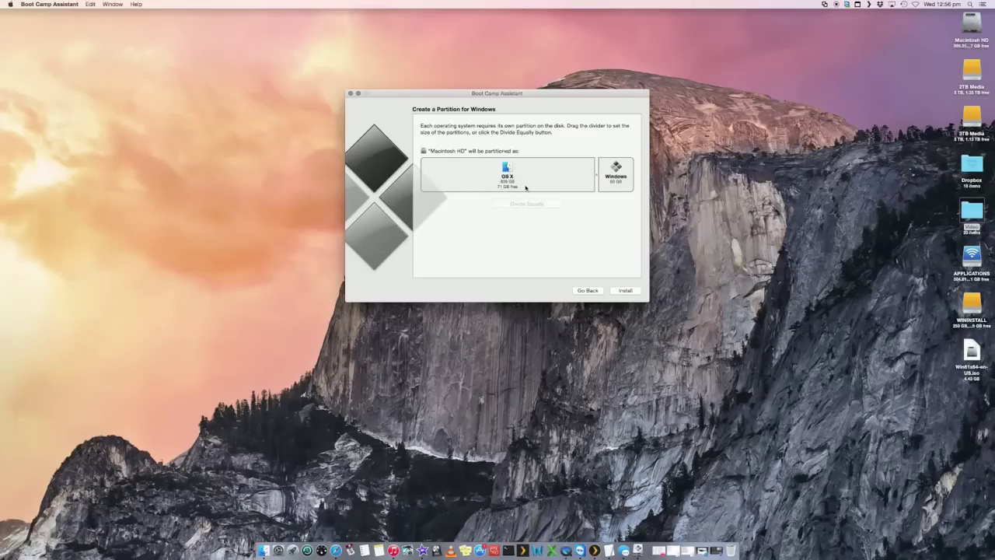
left_click_drag(596, 175, 597, 176)
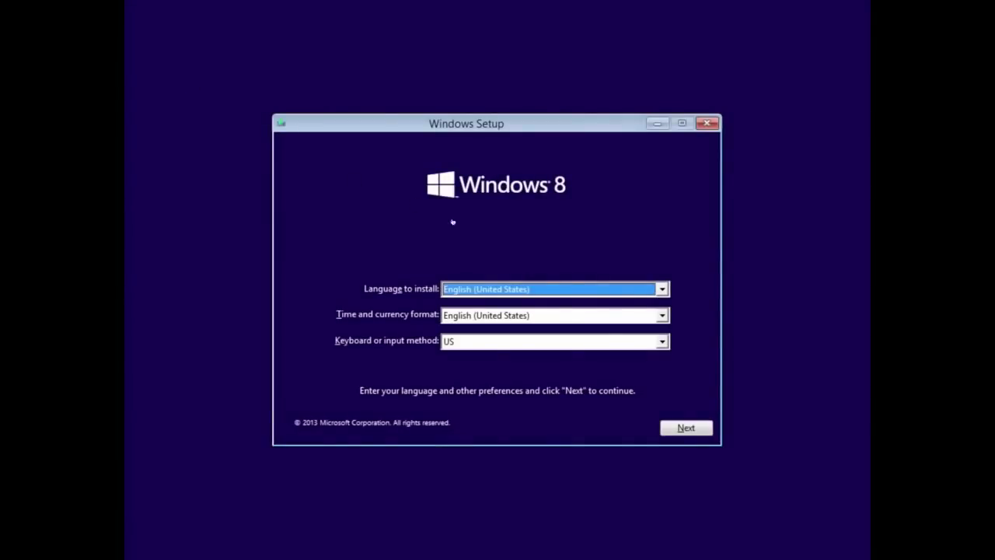
- Keep English (United States), accept the license terms, and choose Custom: Install Windows only
left_click(548, 292)
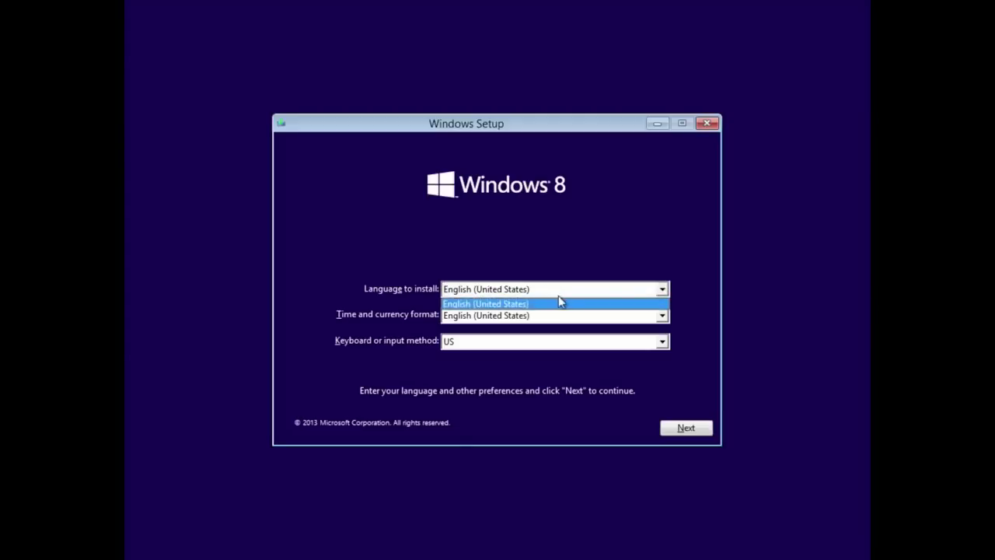
left_click(560, 303)
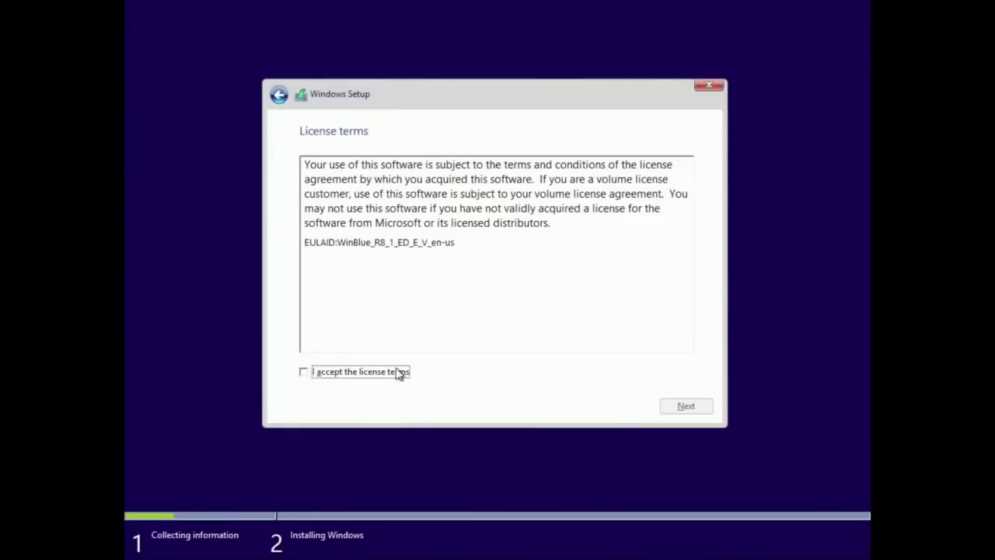
left_click(391, 373)
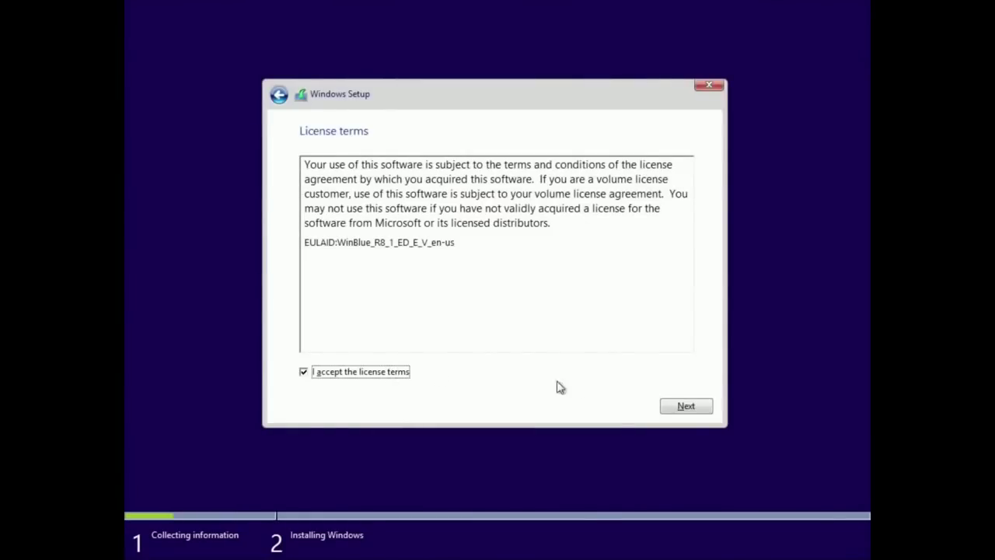
left_click(686, 406)
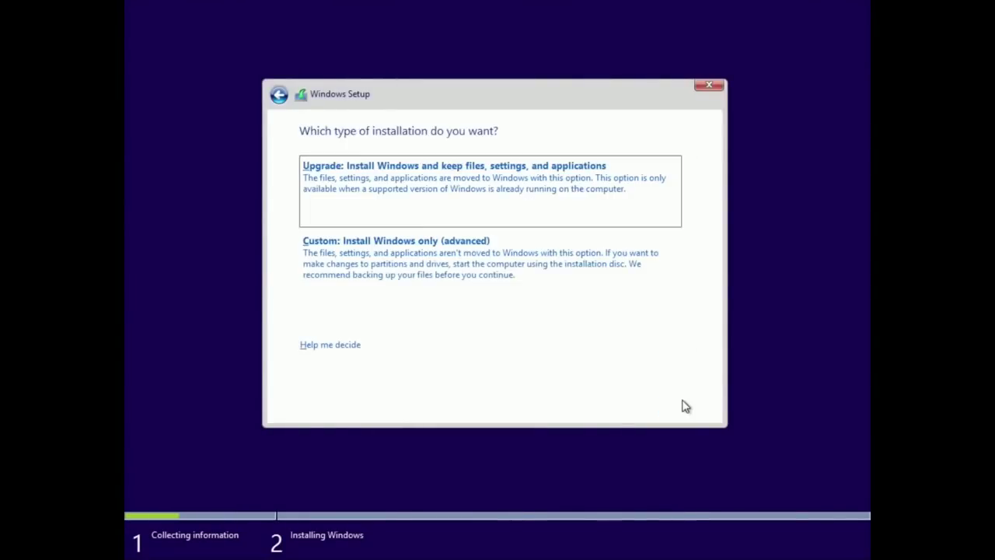
left_click(416, 265)
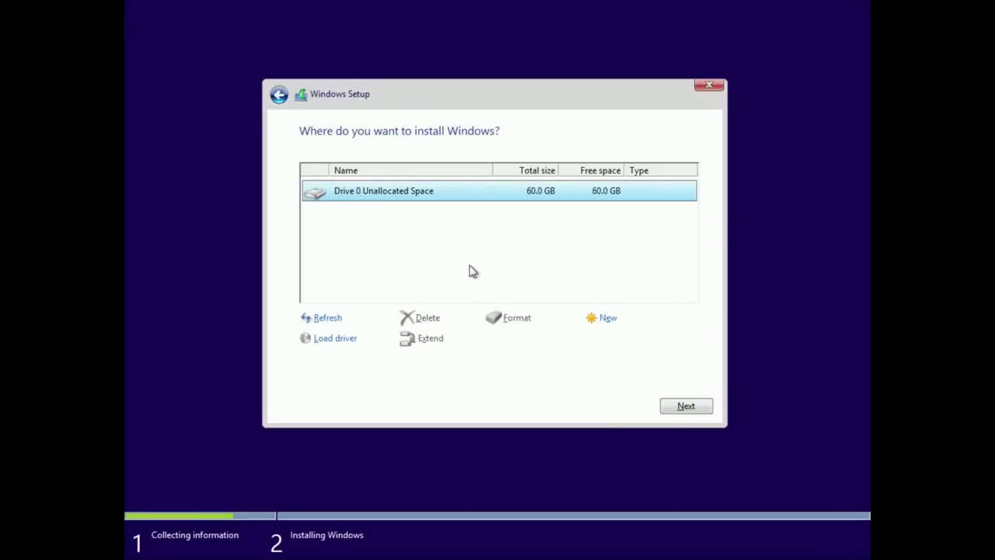
- Install Windows onto Drive 0's 60.0 GB unallocated space and let the PC restart
left_click(691, 409)
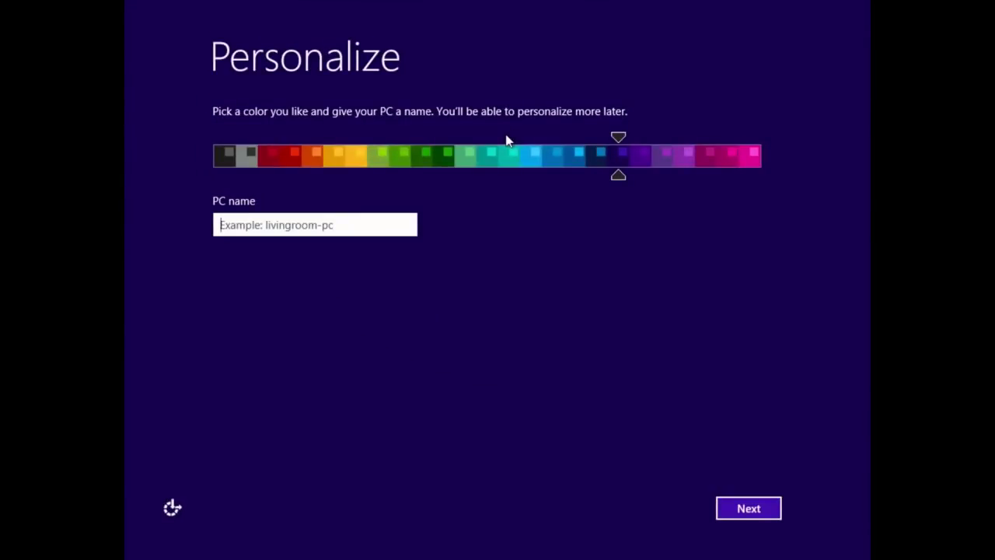
- Name the PC 'Windows8PC', use express settings, and choose to create a new local account
type("Windows")
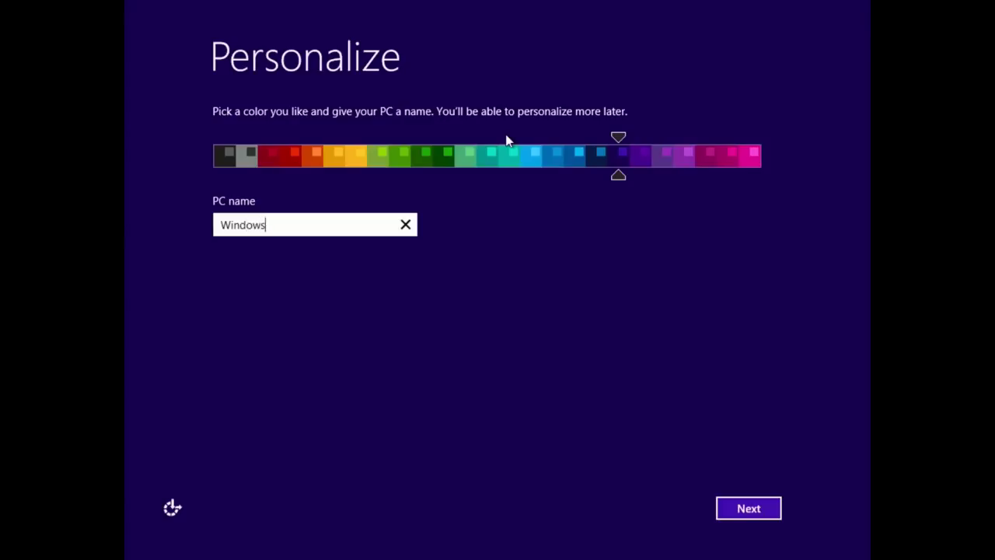
type("8PC")
left_click(741, 507)
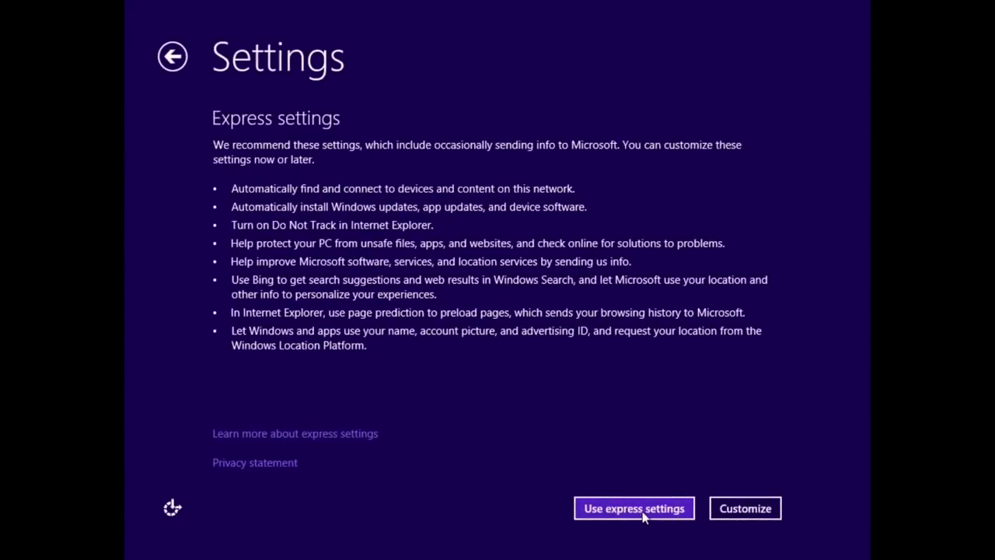
left_click(634, 508)
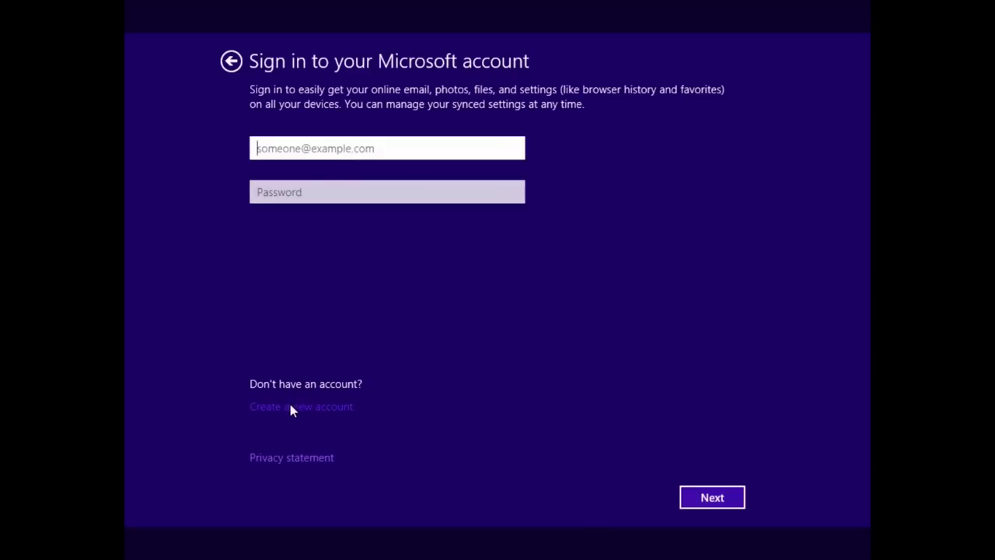
left_click(322, 405)
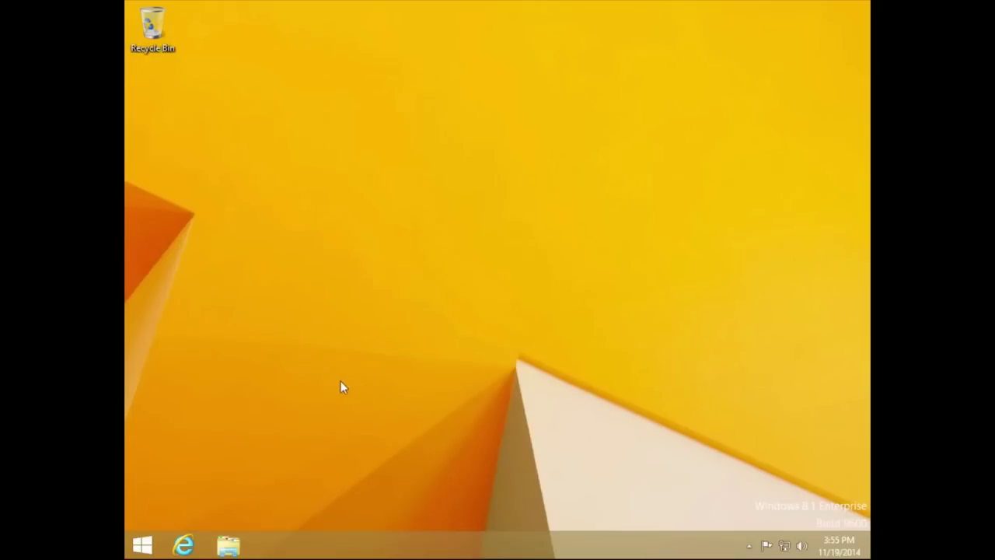
left_click(228, 545)
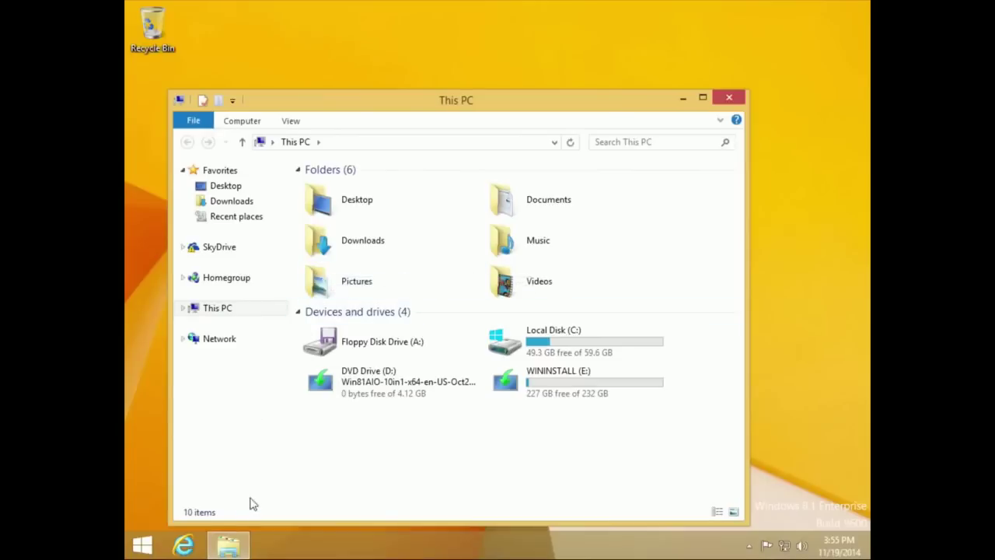
left_click(549, 385)
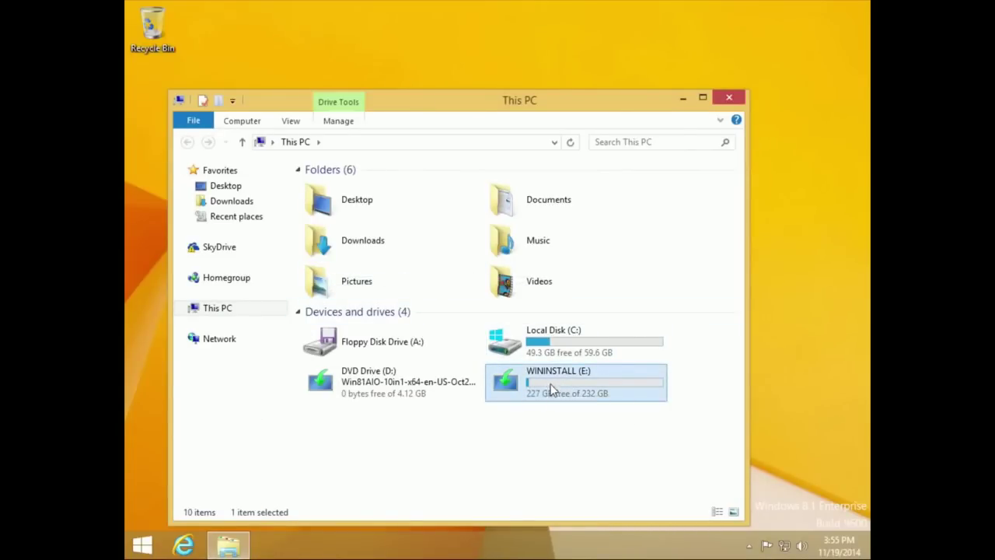
double_click(552, 389)
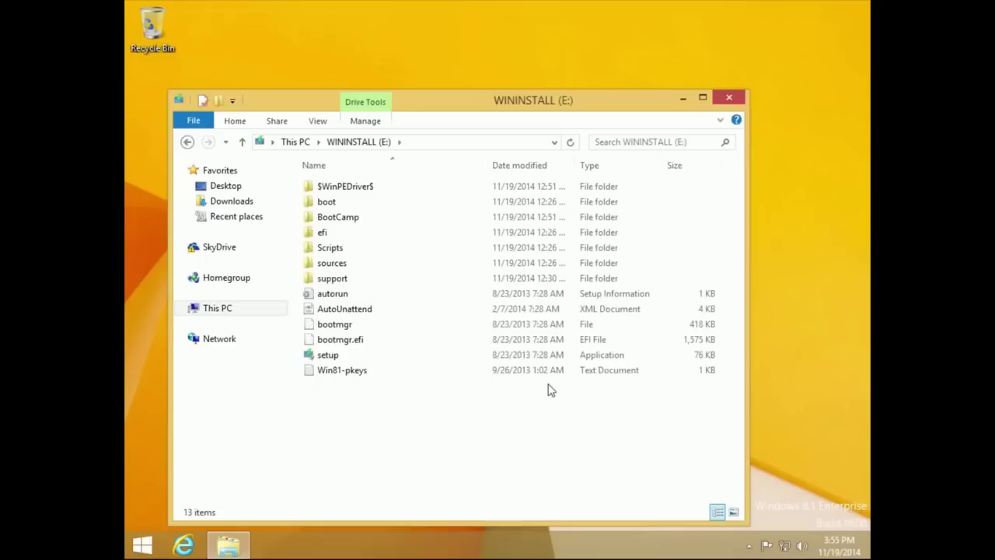
double_click(342, 219)
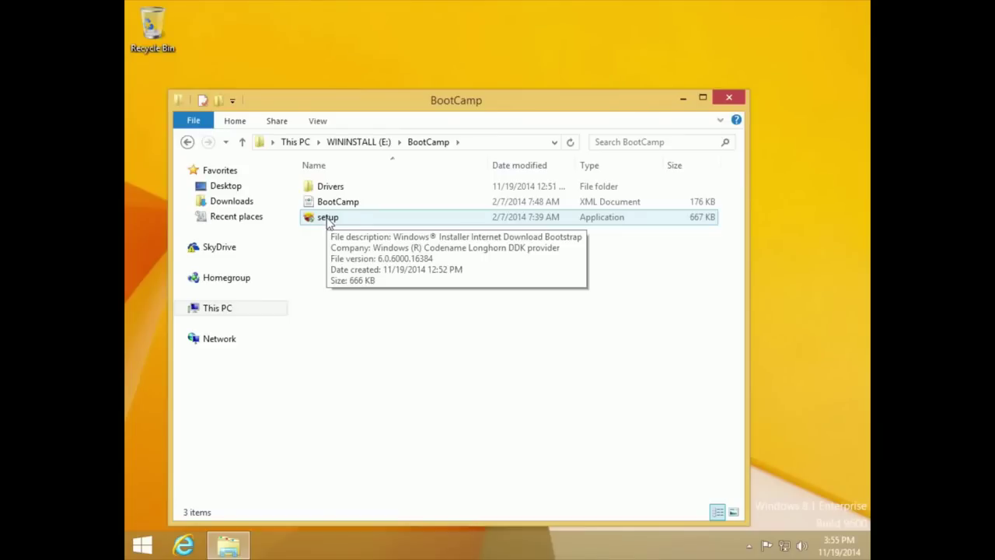
double_click(328, 221)
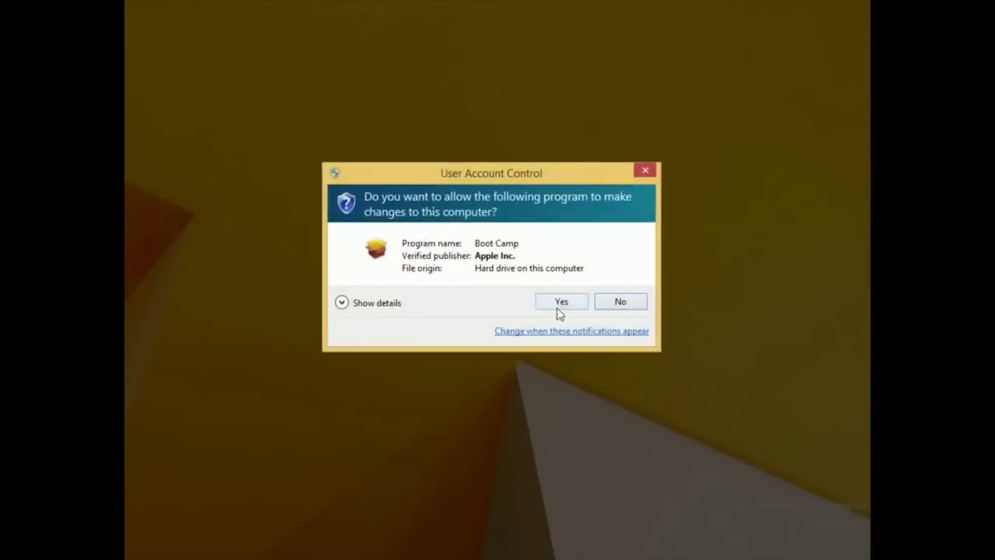
left_click(556, 309)
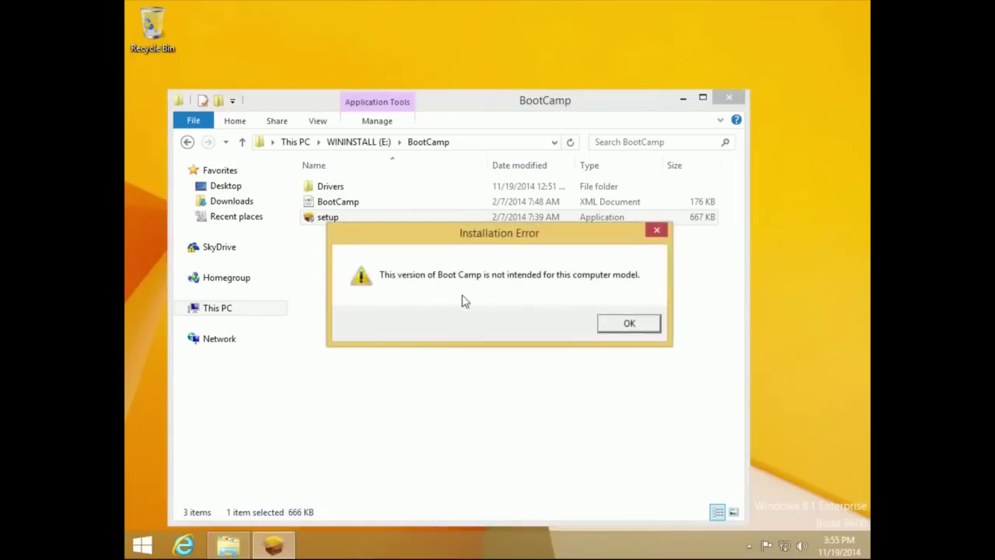
left_click(625, 324)
left_click(187, 142)
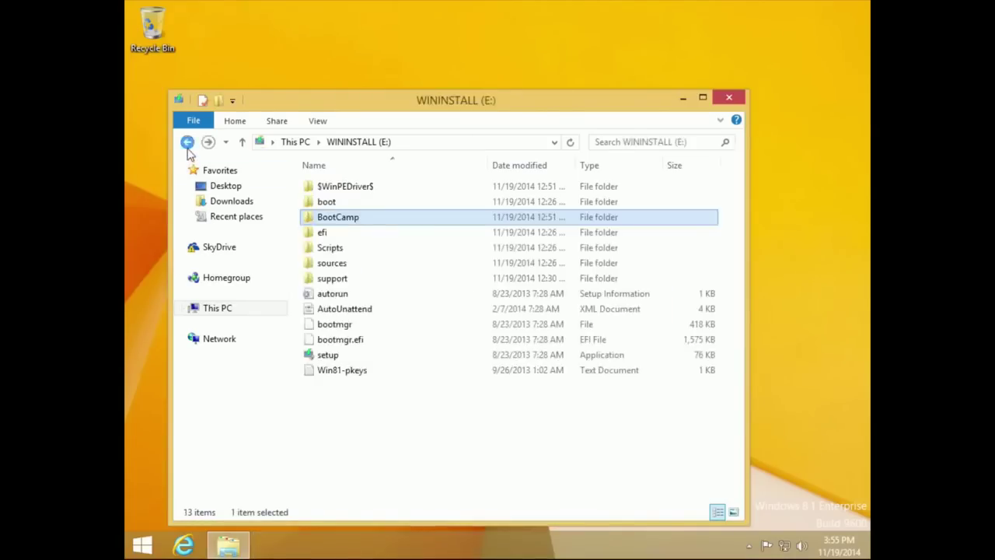
left_click(187, 141)
double_click(179, 101)
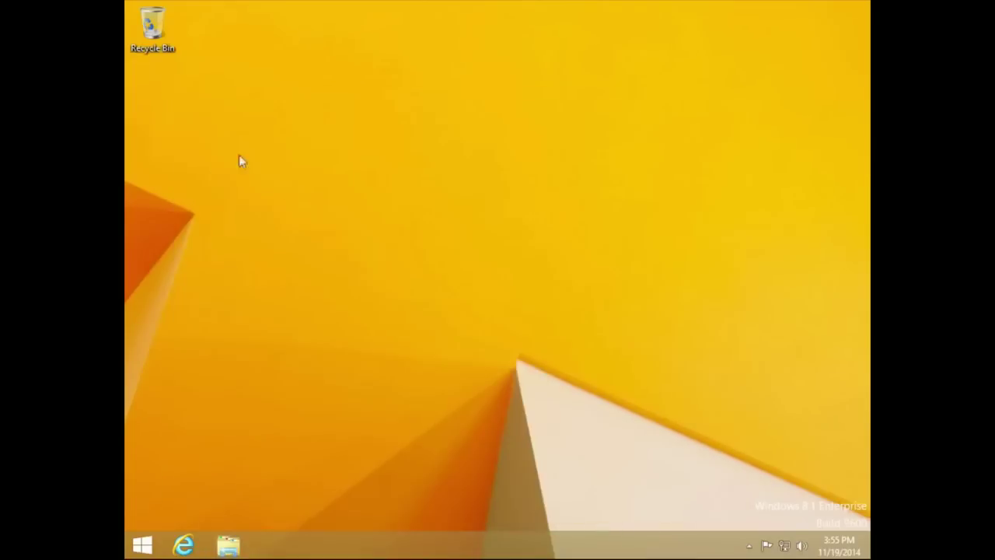